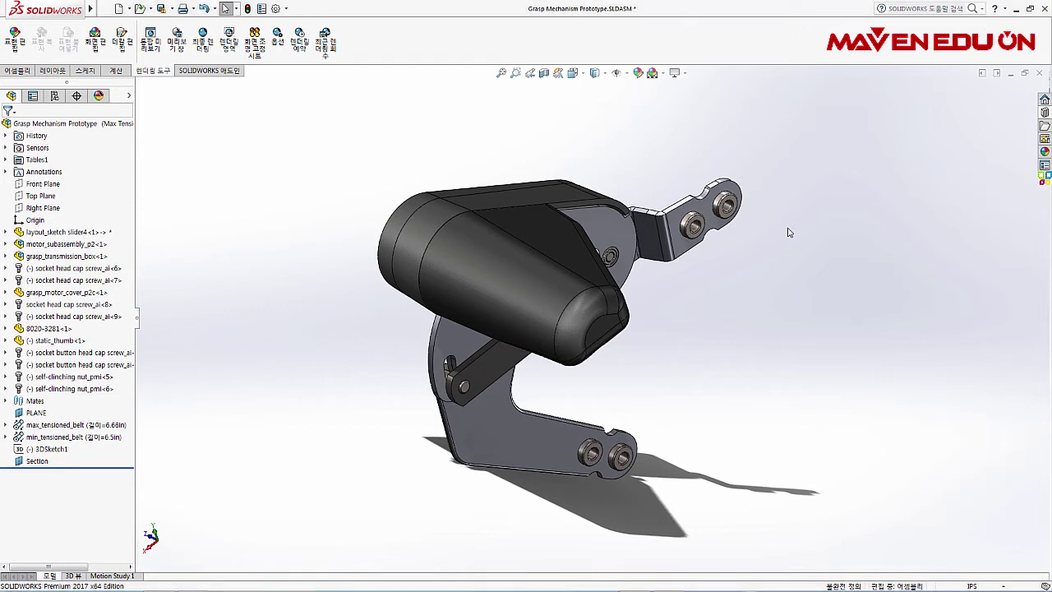
Start a section view using the motor cover end face as the section plane reference.
{"action": "left_click", "coordinate": [608, 328]}
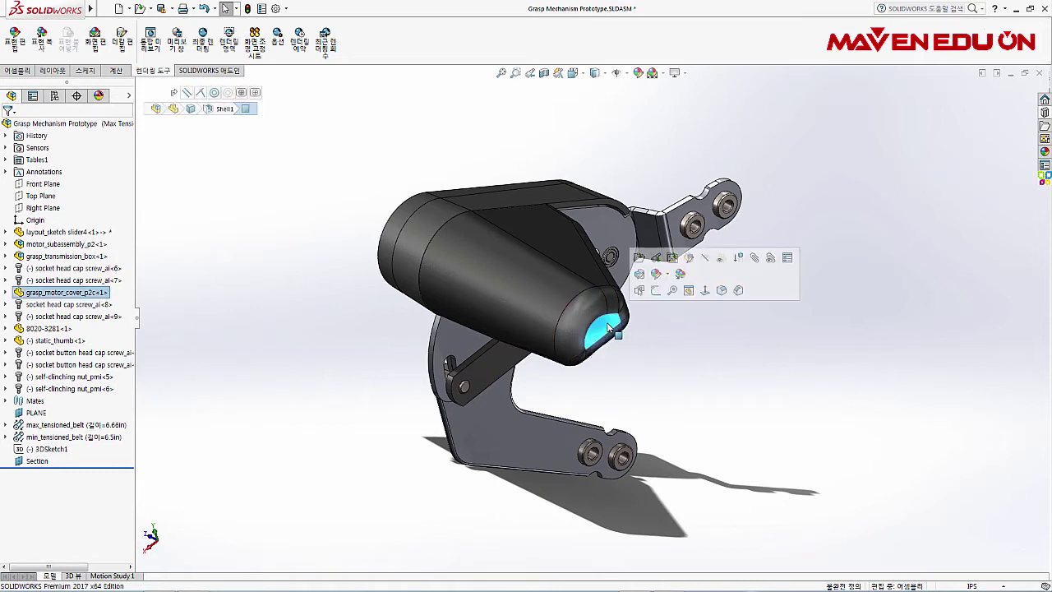
{"action": "left_click", "coordinate": [545, 75]}
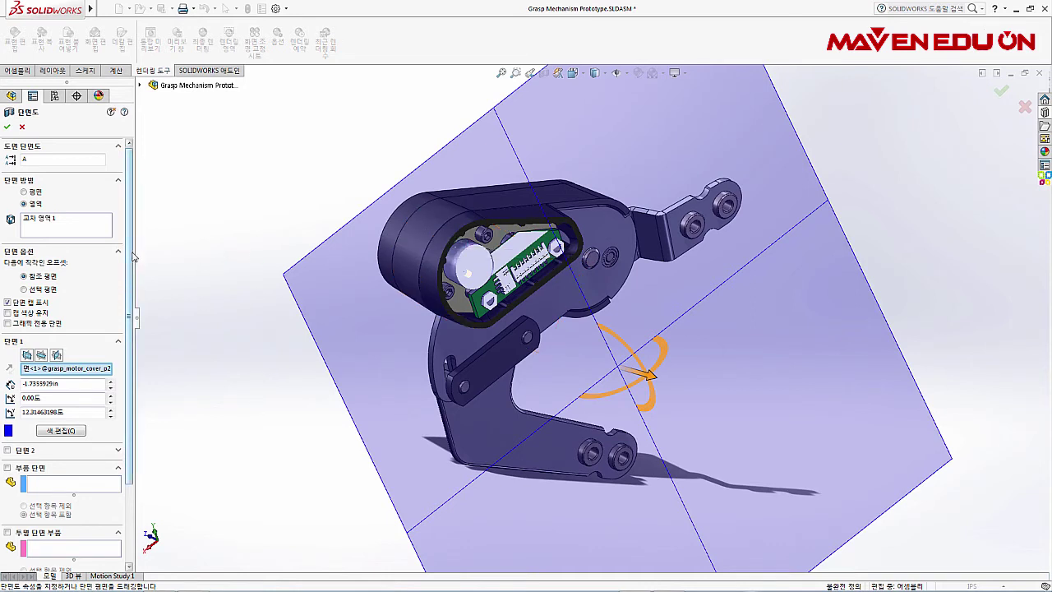
Restrict the section cut to the grasp_motor_cover_p2c component only, using Section by Component.
{"action": "left_click_drag", "start_coordinate": [131, 259], "coordinate": [132, 322]}
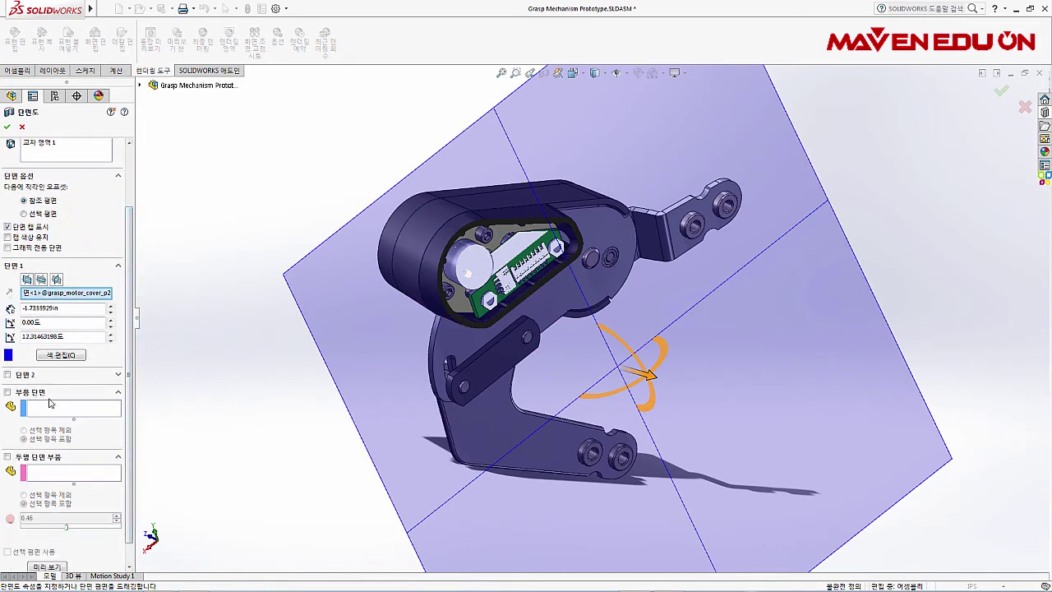
{"action": "left_click", "coordinate": [7, 393]}
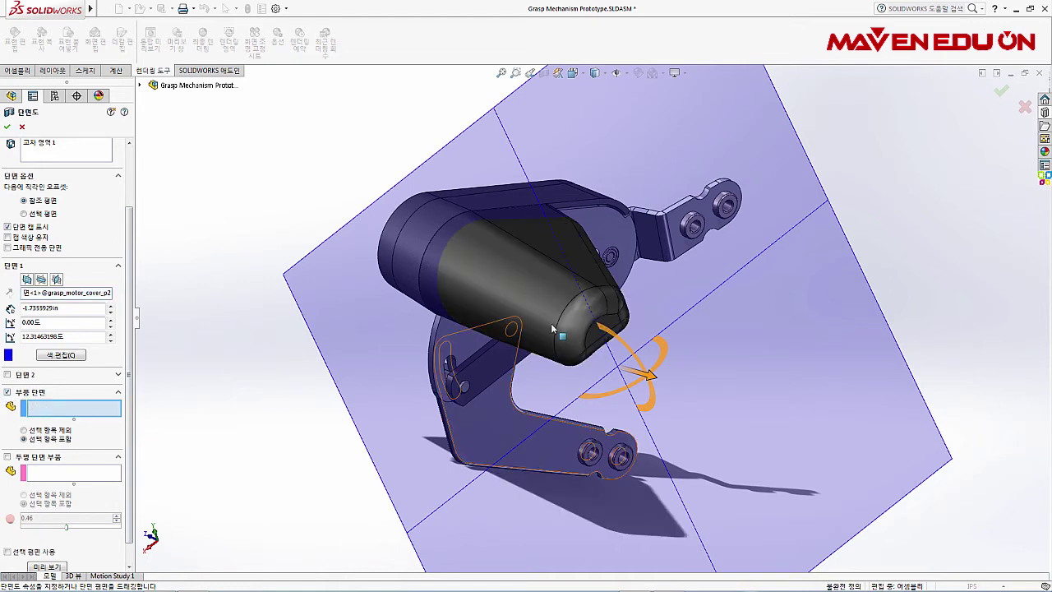
{"action": "left_click", "coordinate": [496, 277]}
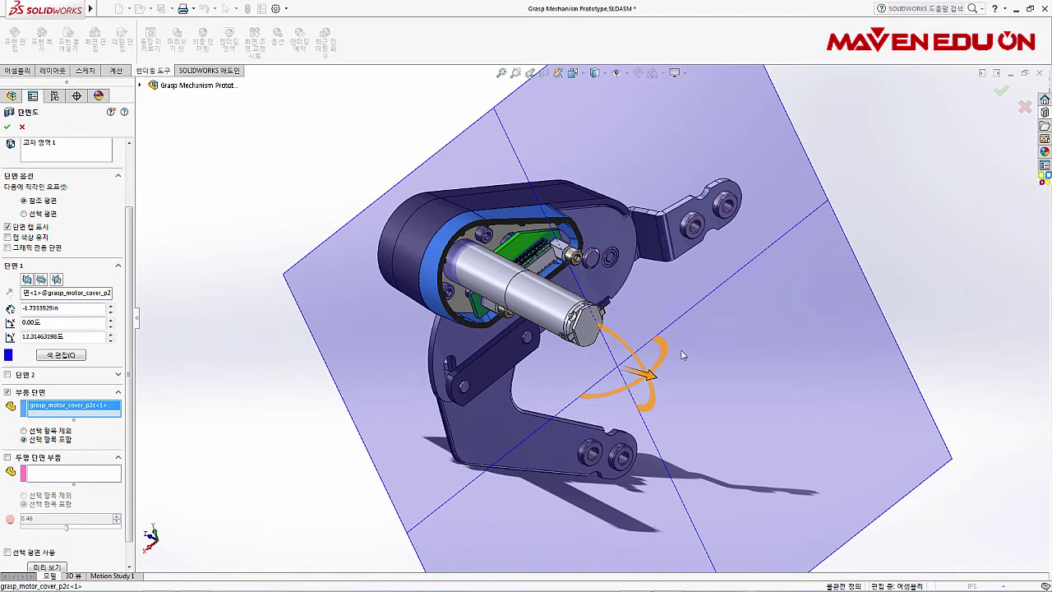
Preview the component section and switch on Transparent section bodies.
{"action": "scroll", "coordinate": [66, 493], "scroll_direction": "down", "scroll_amount": 1}
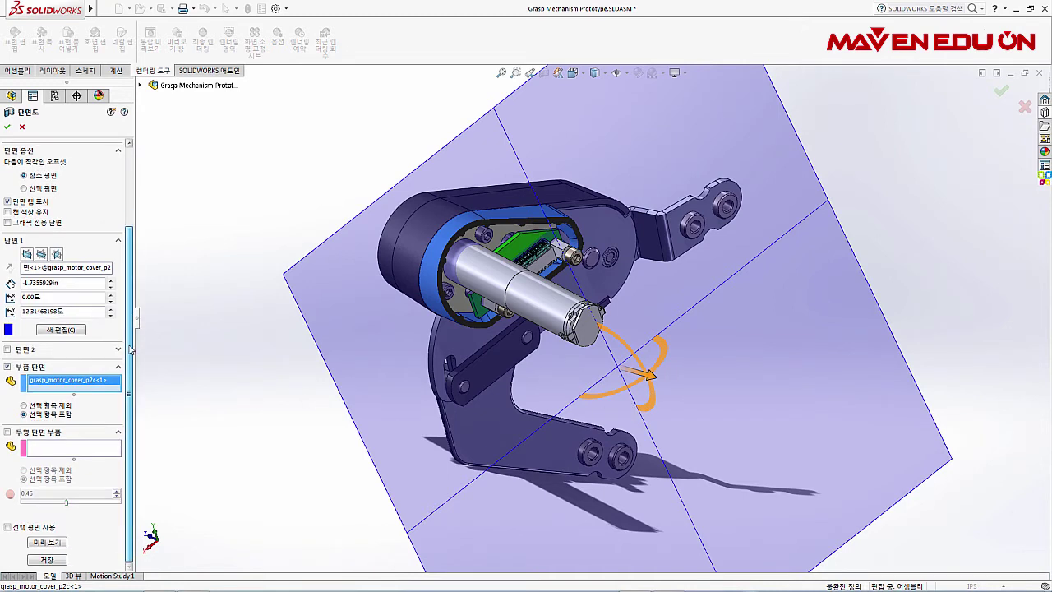
{"action": "left_click", "coordinate": [57, 546]}
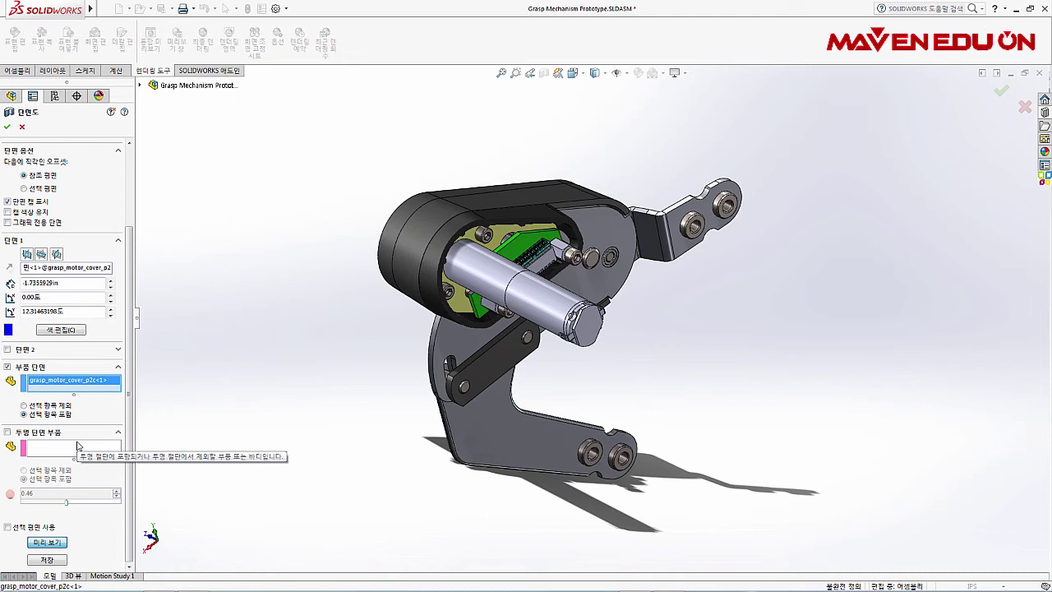
{"action": "left_click", "coordinate": [8, 434]}
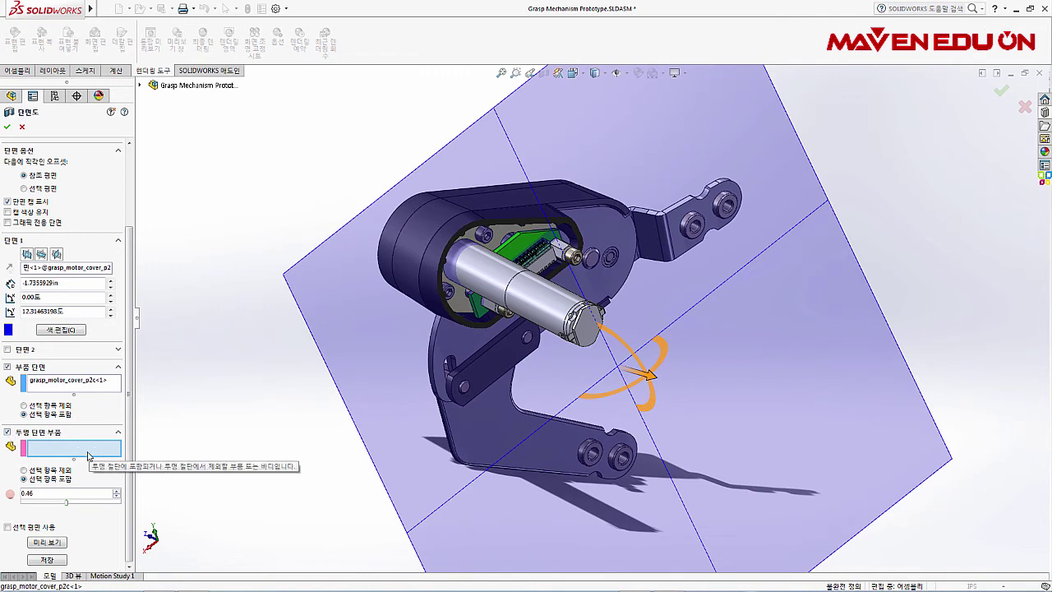
Make the motor cover a transparent section body with transparency 0.75.
{"action": "left_click", "coordinate": [437, 263]}
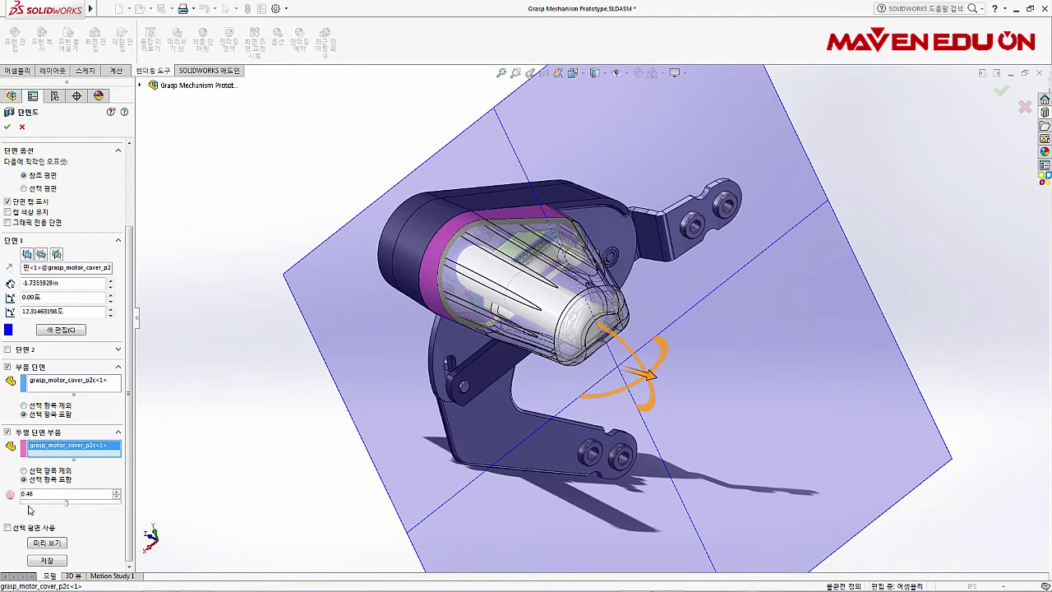
{"action": "mouse_move", "coordinate": [68, 508]}
{"action": "left_mouse_down"}
{"action": "mouse_move", "coordinate": [108, 507]}
{"action": "mouse_move", "coordinate": [80, 505]}
{"action": "mouse_move", "coordinate": [95, 507]}
{"action": "left_mouse_up"}
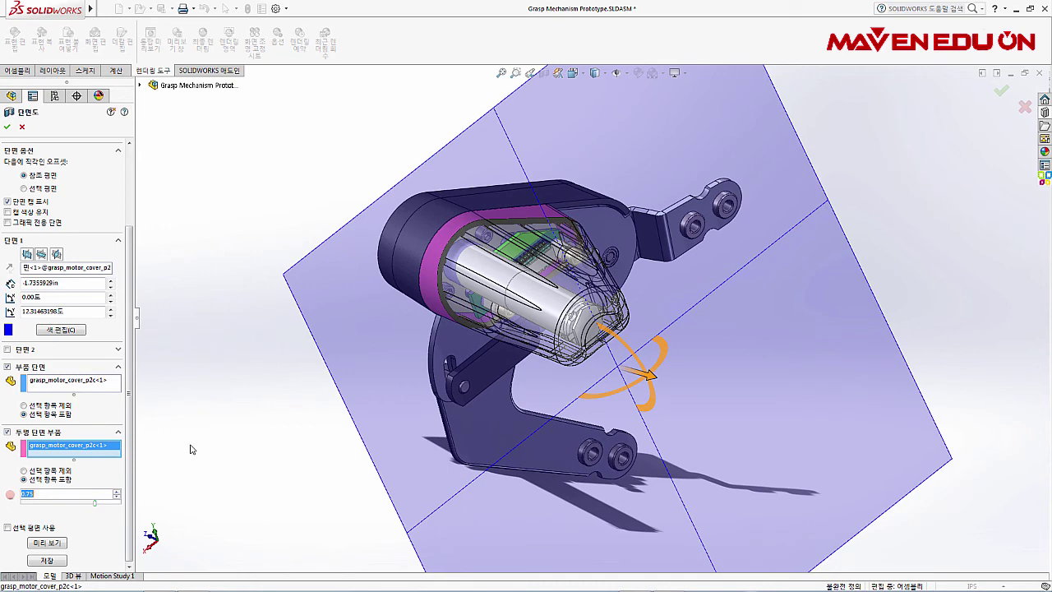
{"action": "left_click", "coordinate": [8, 127]}
Accept the section view and inspect the see-through motor cover up close from a rotated angle.
{"action": "left_click", "coordinate": [8, 127]}
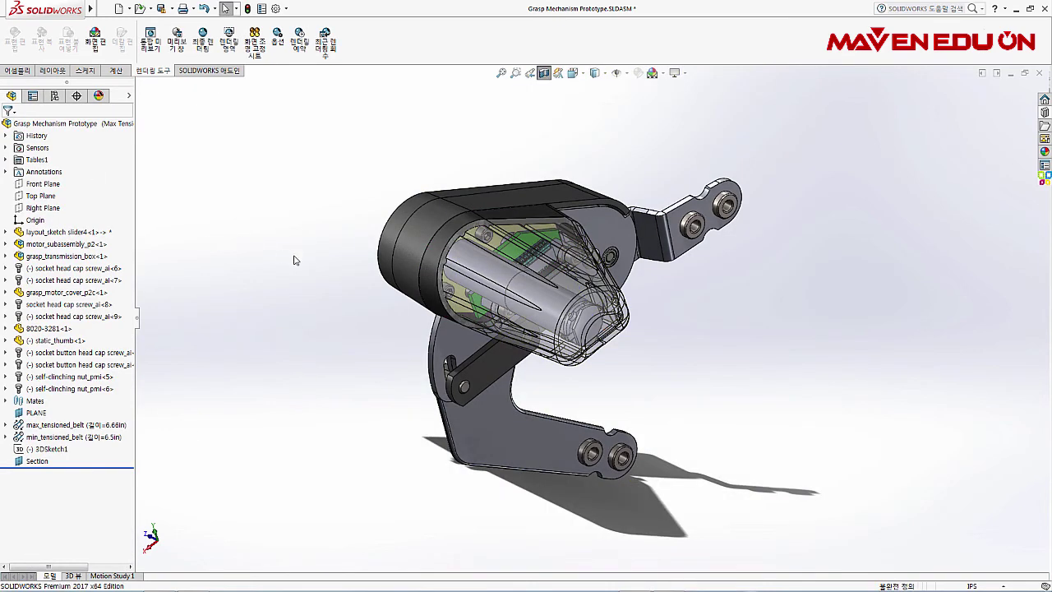
{"action": "middle_click_drag", "start_coordinate": [383, 327], "coordinate": [529, 288]}
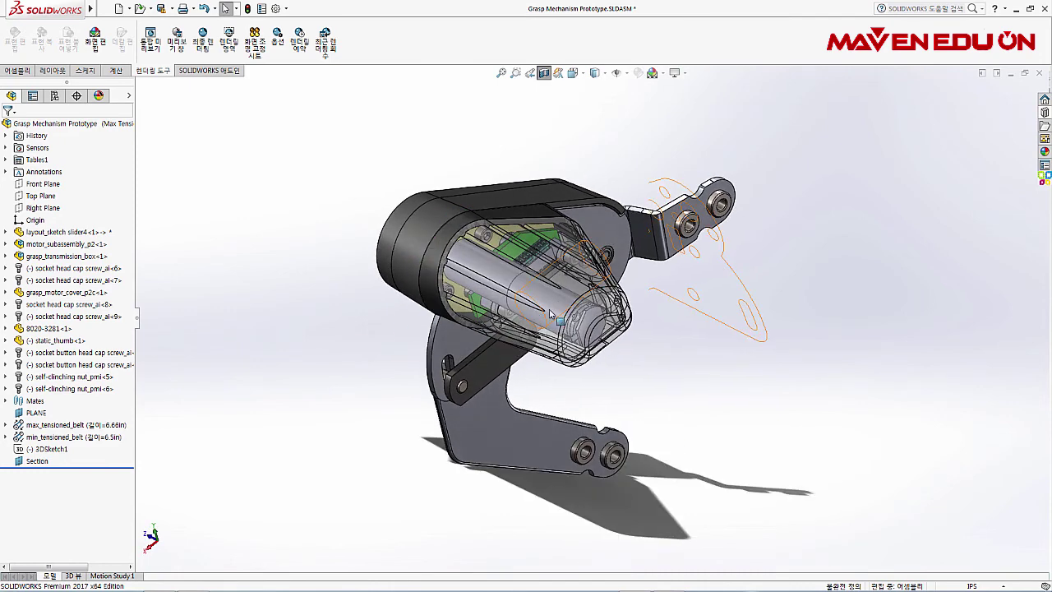
{"action": "scroll", "coordinate": [540, 304], "scroll_direction": "down", "scroll_amount": 2}
{"action": "scroll", "coordinate": [509, 259], "scroll_direction": "down", "scroll_amount": 1}
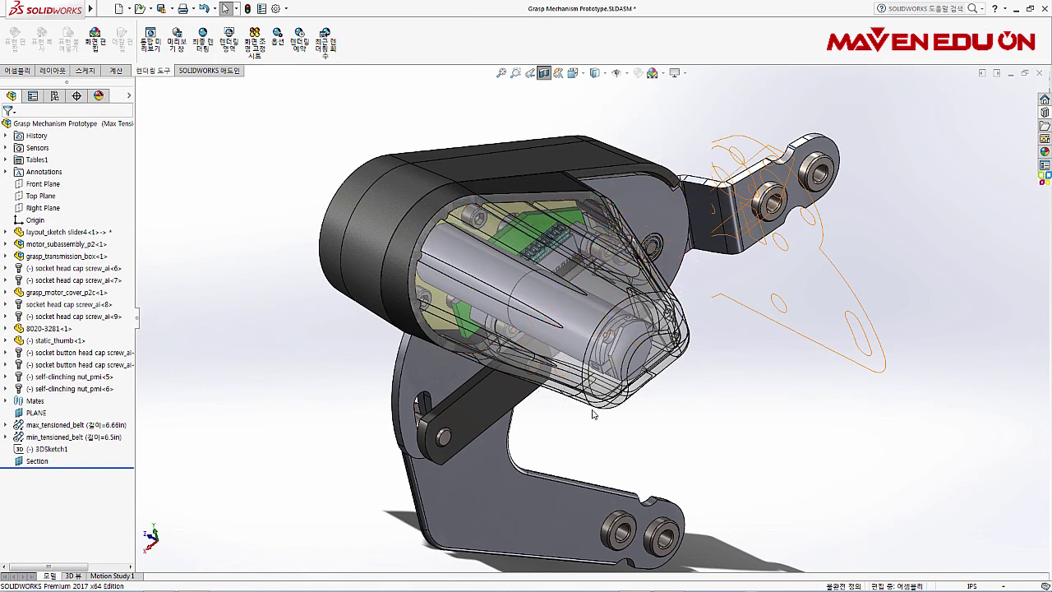
{"action": "middle_click_drag", "start_coordinate": [646, 418], "coordinate": [720, 396]}
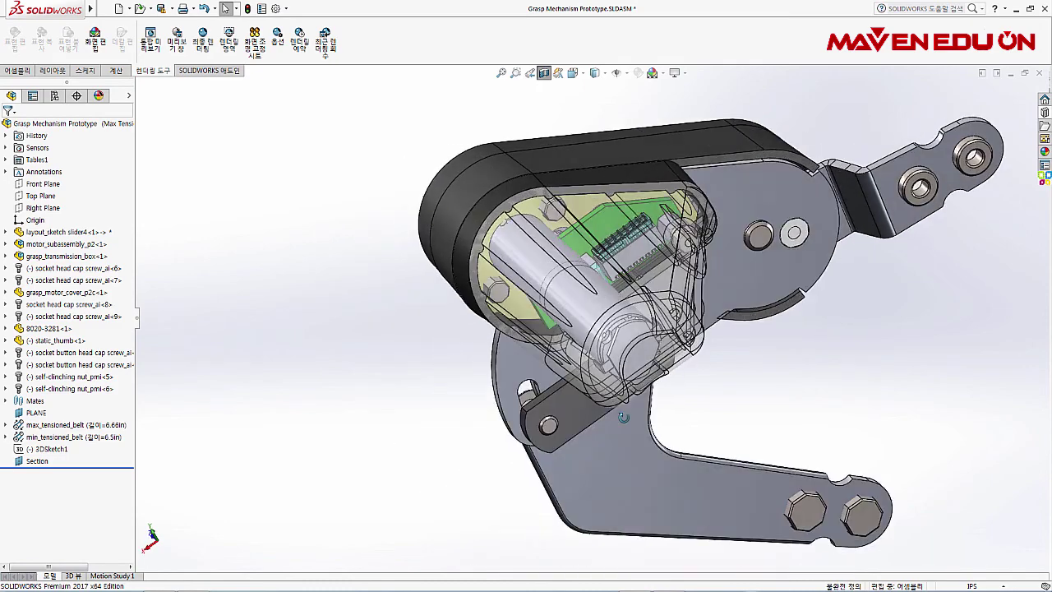